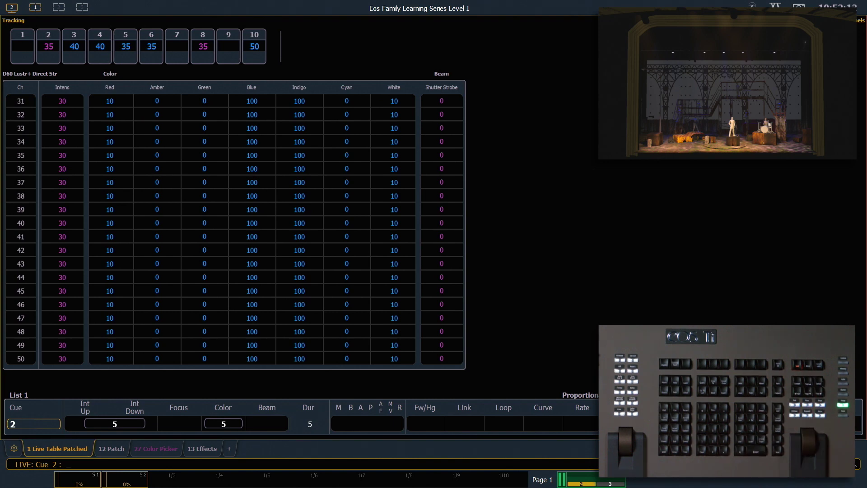
Park channels 4 and 6 at 50 percent intensity
text(4+6)
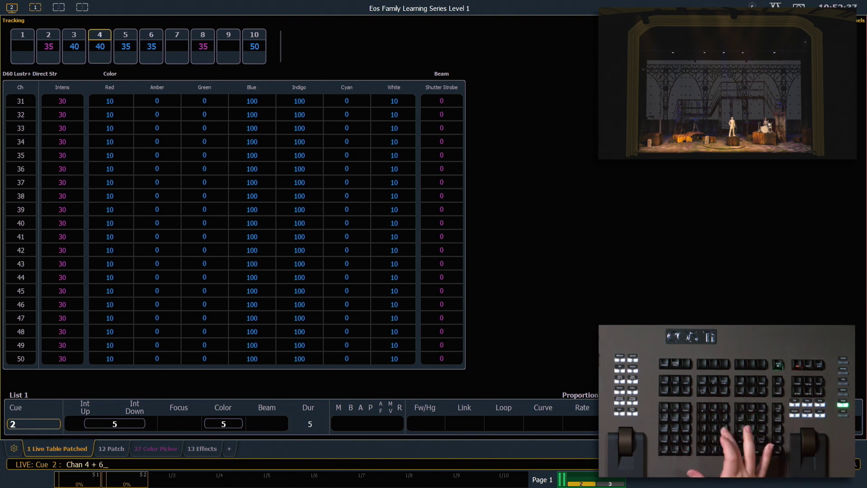
text(@50)
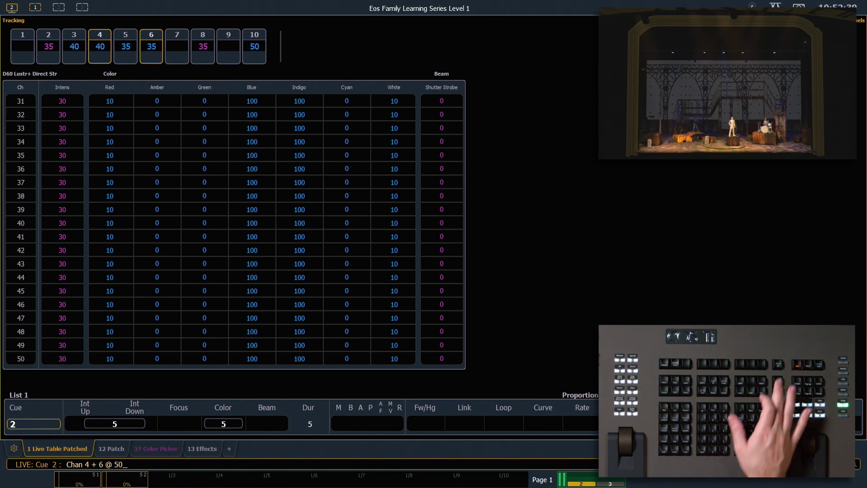
text(p)
key(Return)
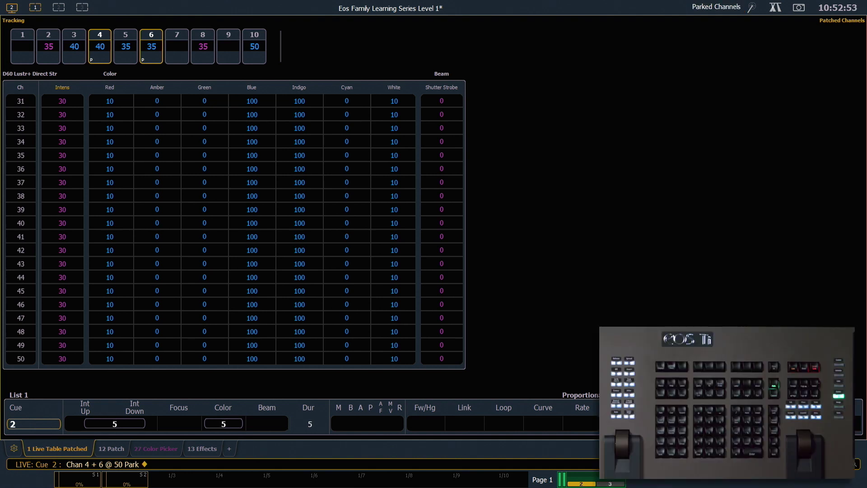
Go to cue 9 in the cue list
key(ctrl+shift+g)
key(9)
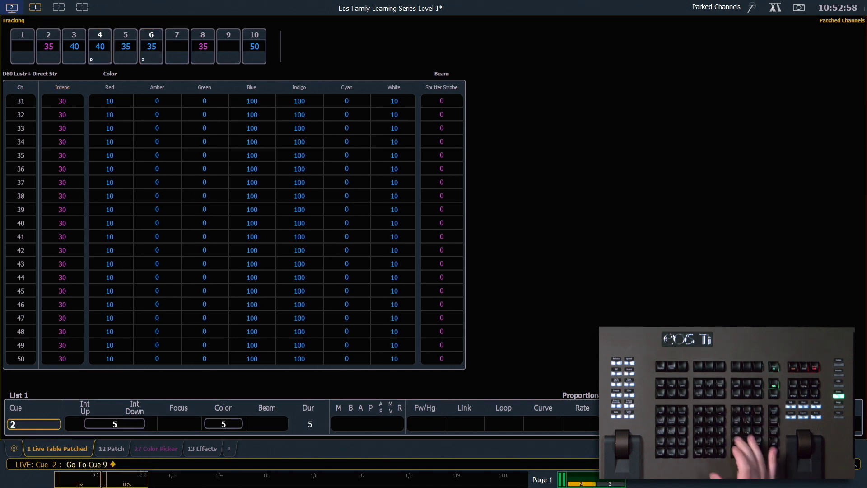
key(Return)
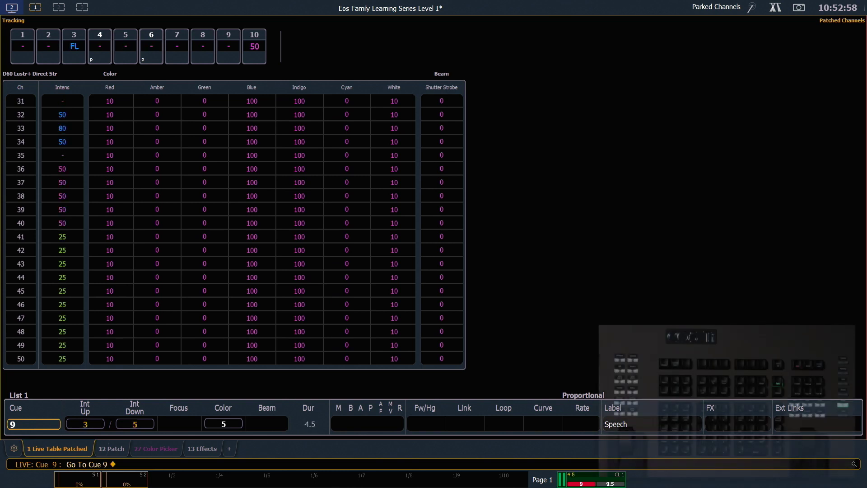
Park all of channel 127 at its current values, and park only the color parameters of channel 121
text(127 Park)
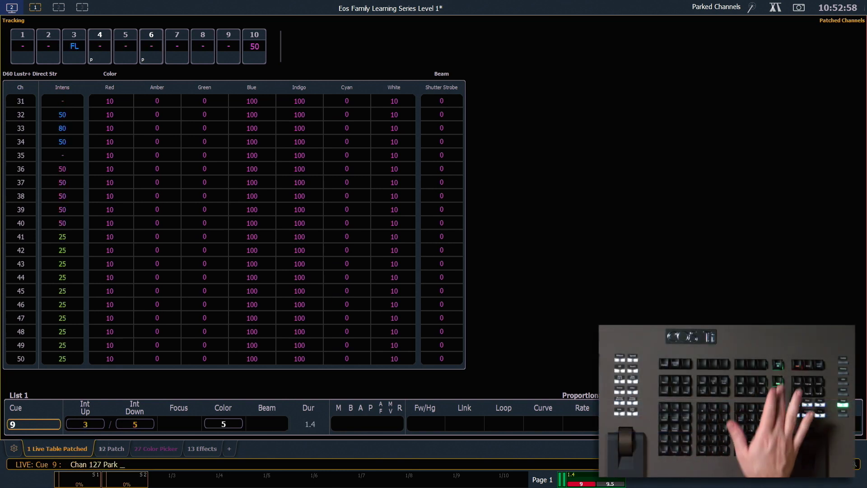
key(alt+shift+p)
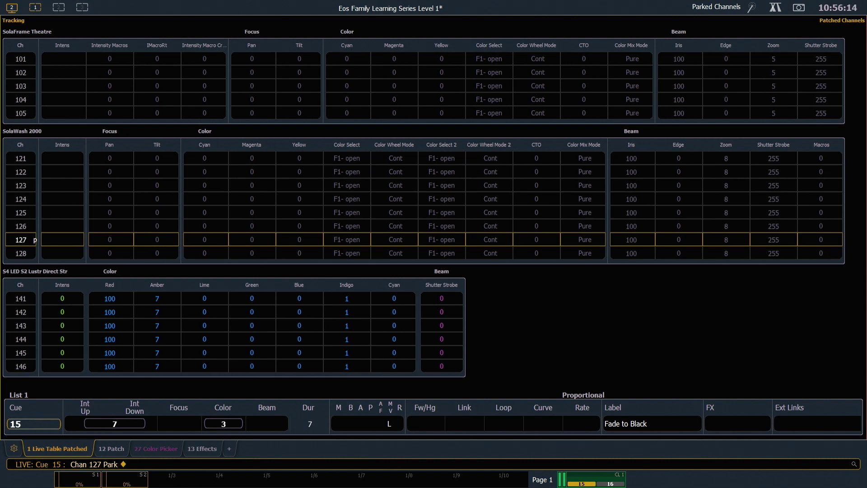
text(121)
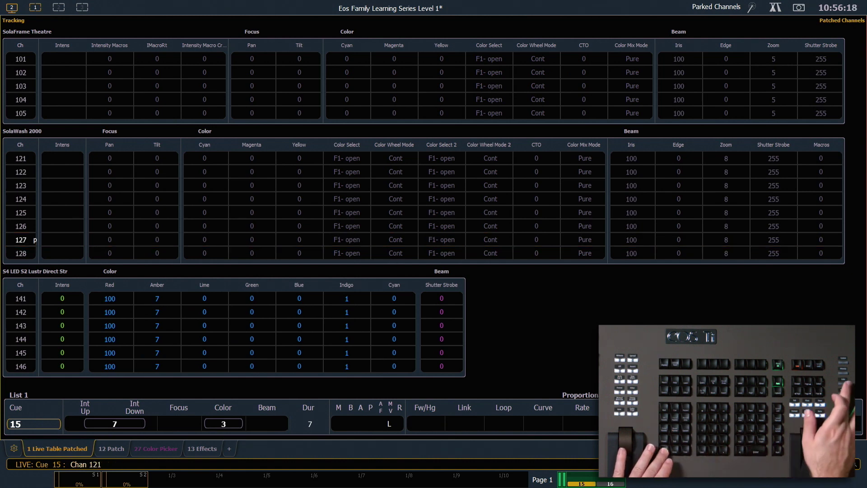
key(alt+c)
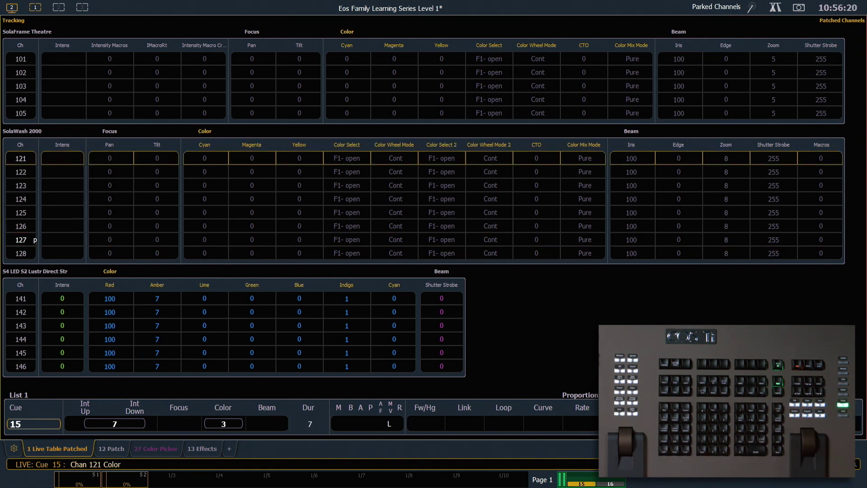
key(alt+shift+p)
key(Return)
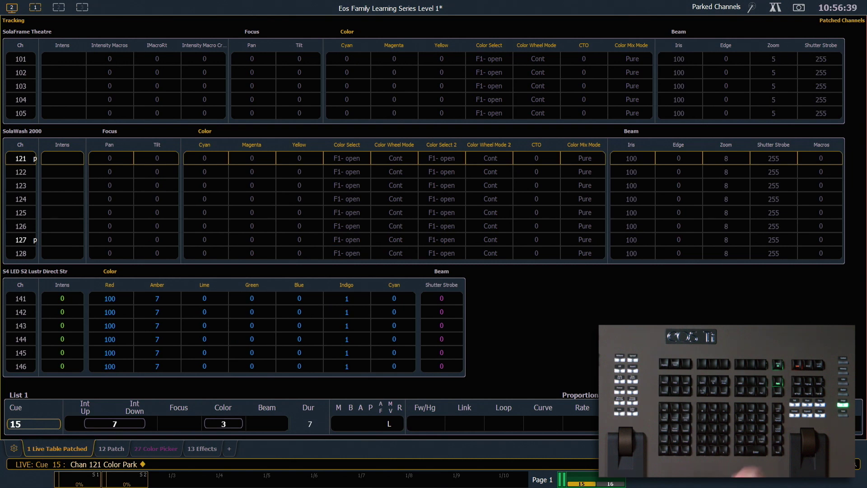
Park output address 5 at 75 and clear the command line
key(alt+a)
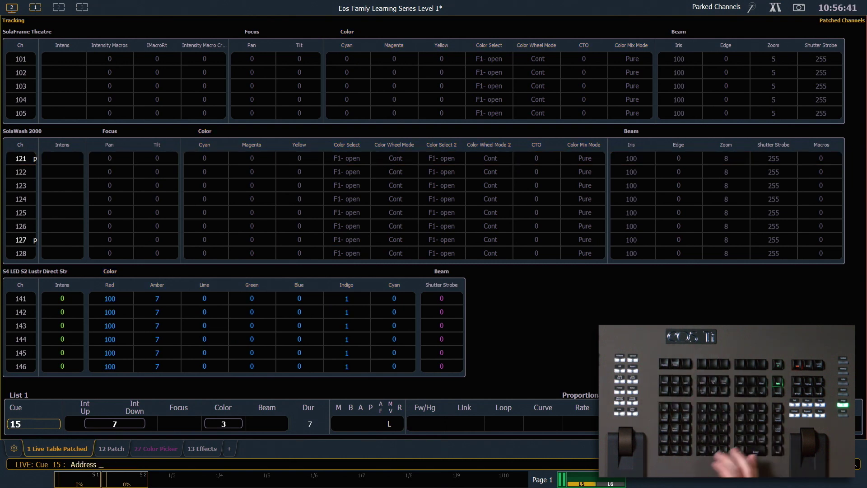
key(5)
text(a)
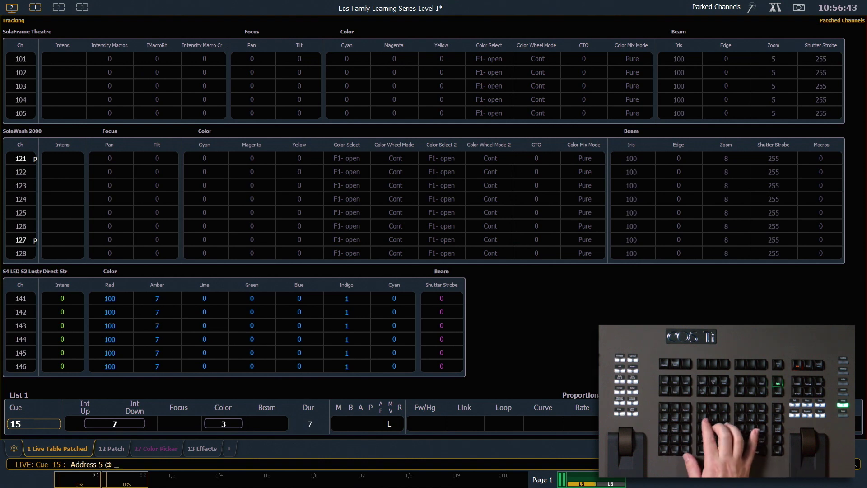
text(75)
key(shift+p)
key(Return)
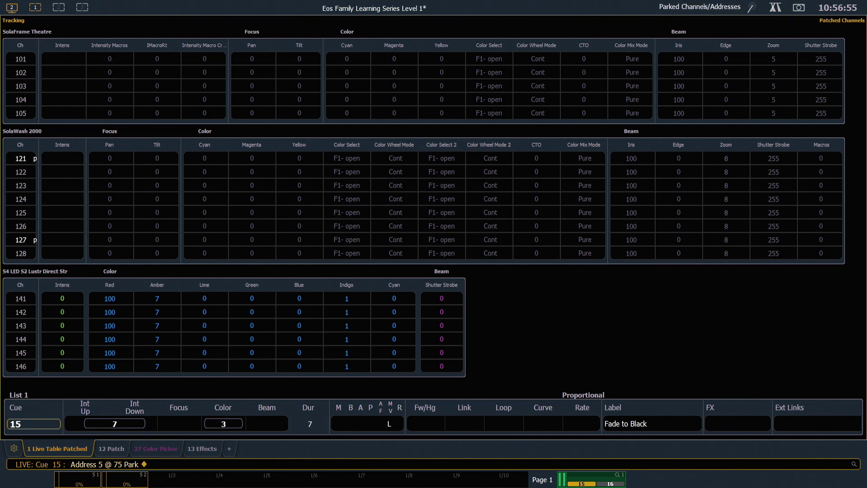
key(BackSpace)
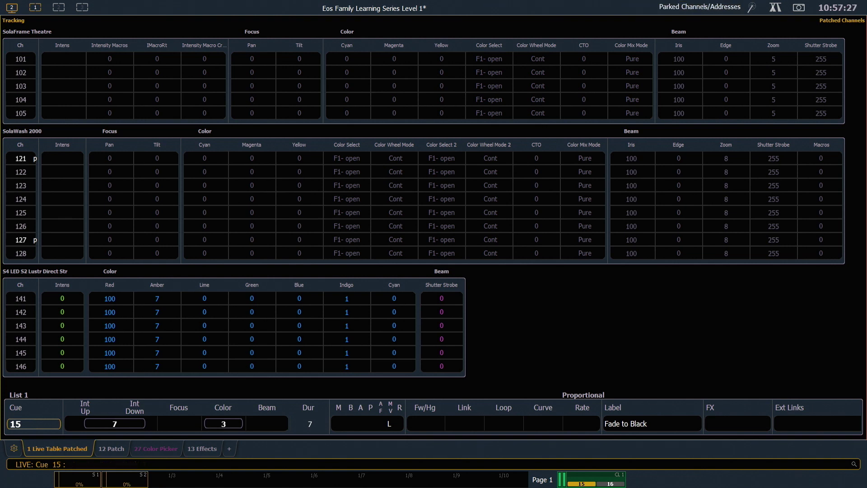
Unpark channel 4, confirm the unpark, and clear the command line
key(4)
key(p)
key(Return)
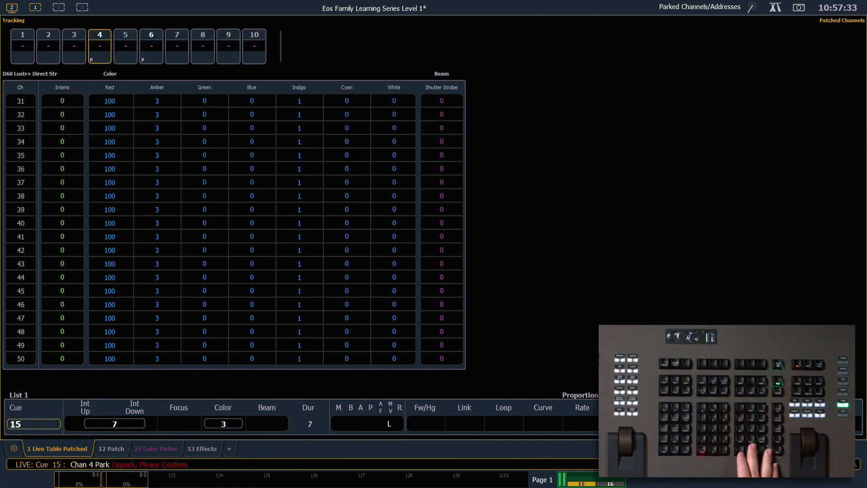
key(Return)
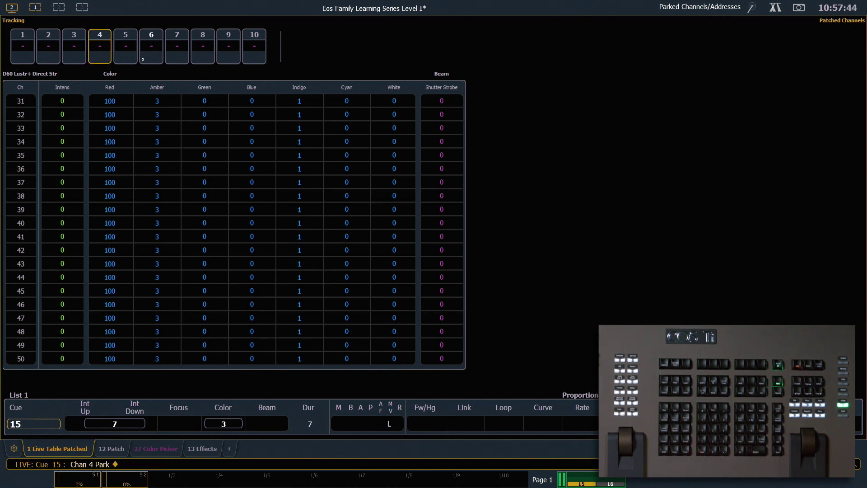
key(BackSpace)
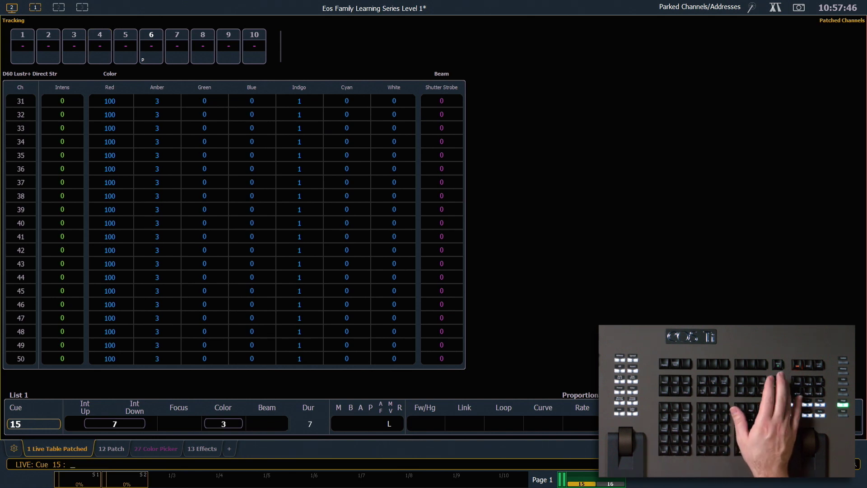
Unpark all remaining parked channels at once, and unpark all parked addresses
key(ctrl+alt+p)
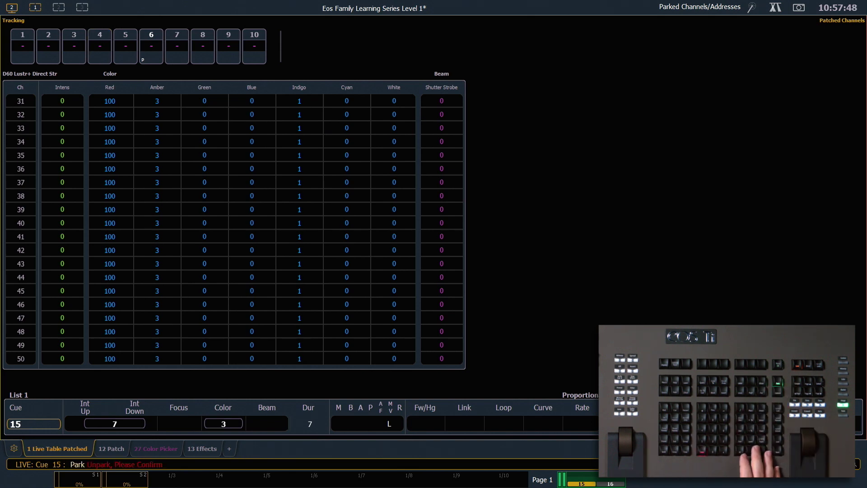
key(Return)
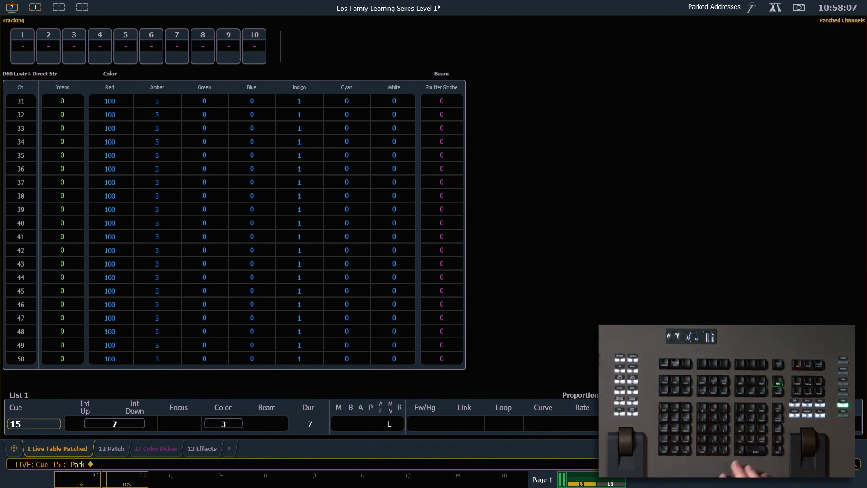
key(alt+a)
key(alt+p)
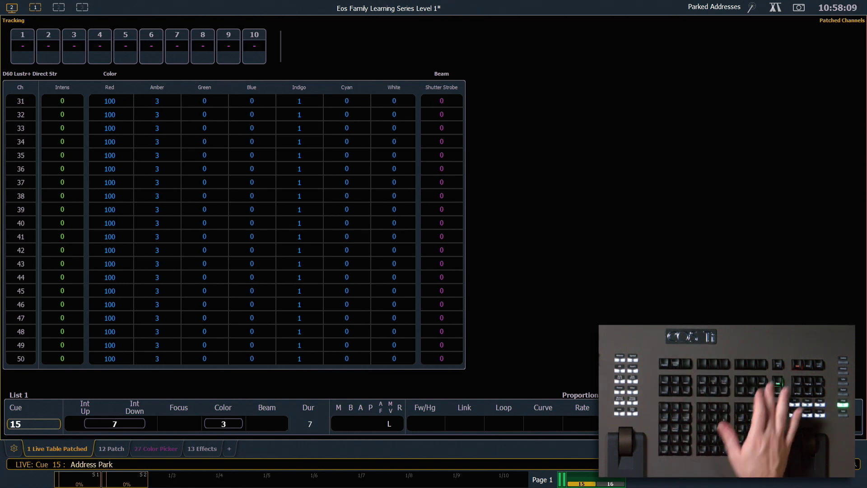
key(Return)
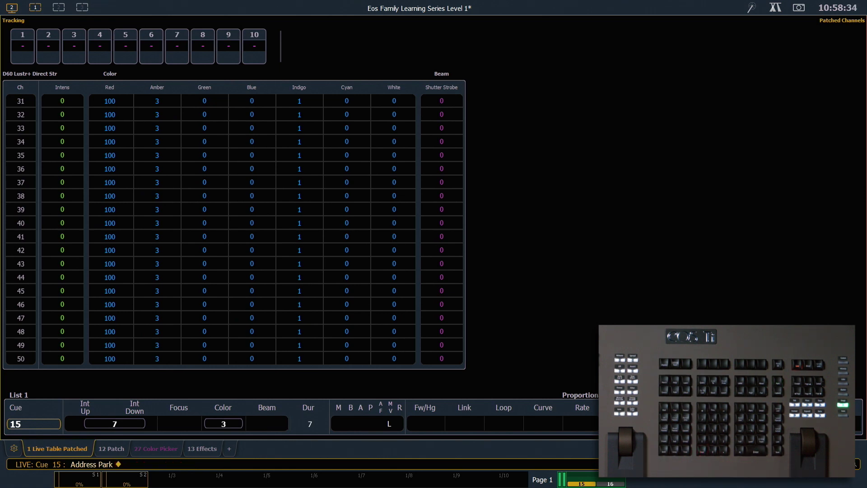
Open the blind Park display and park channel 2 at 85 in it
key(alt+shift+k)
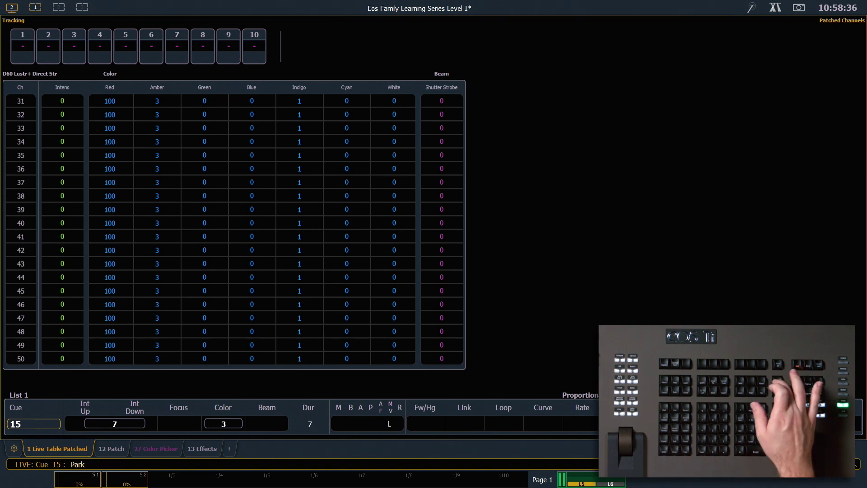
key(alt+shift+k)
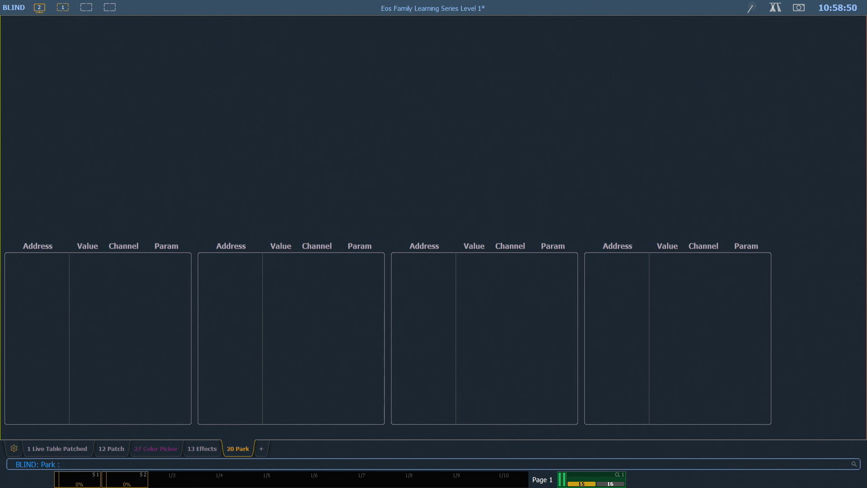
text(2 )
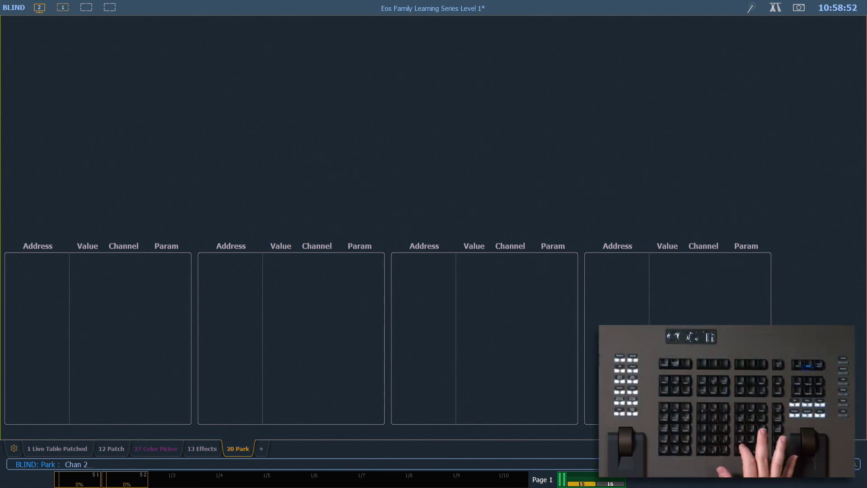
text(@ 85)
key(Return)
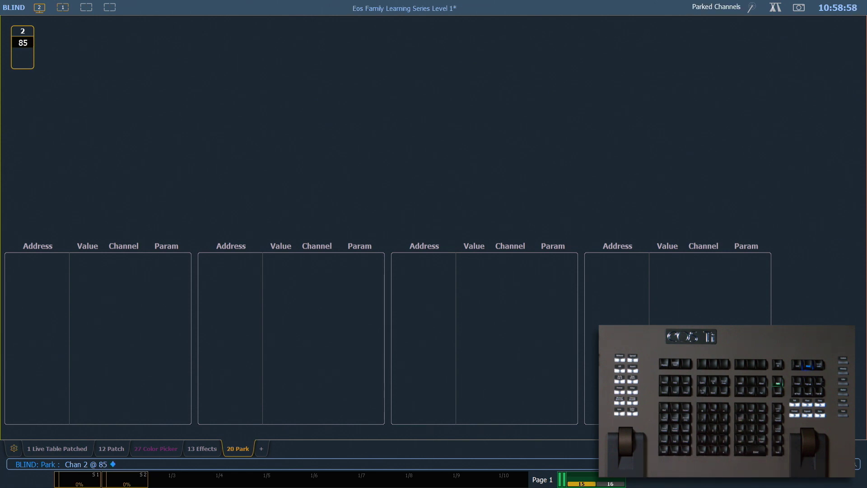
Park address 34 at 75 in the blind Park display
key(shift+a)
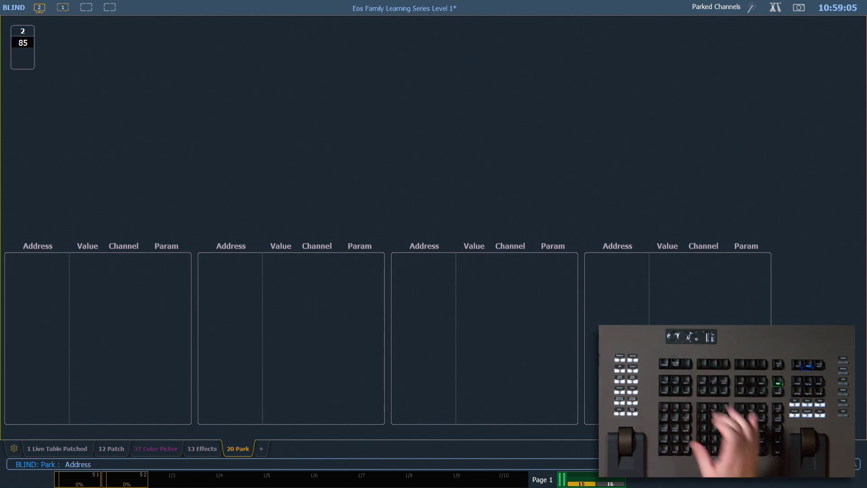
text(34 @ 7)
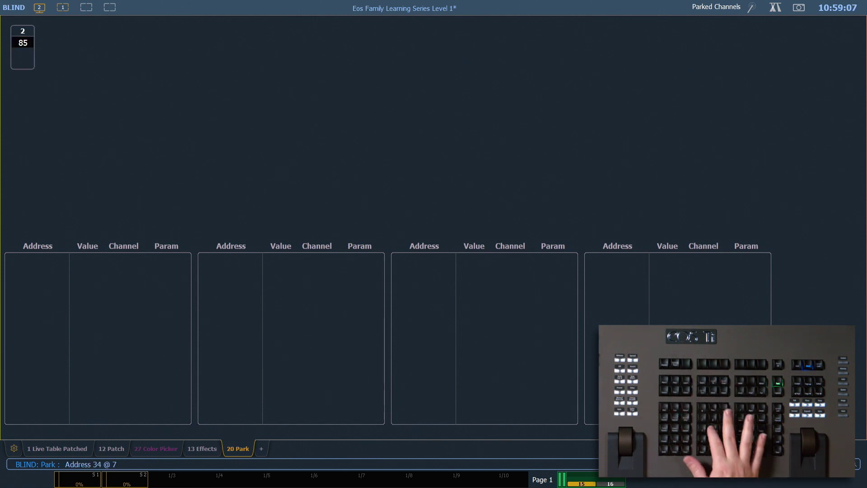
text(5)
key(Return)
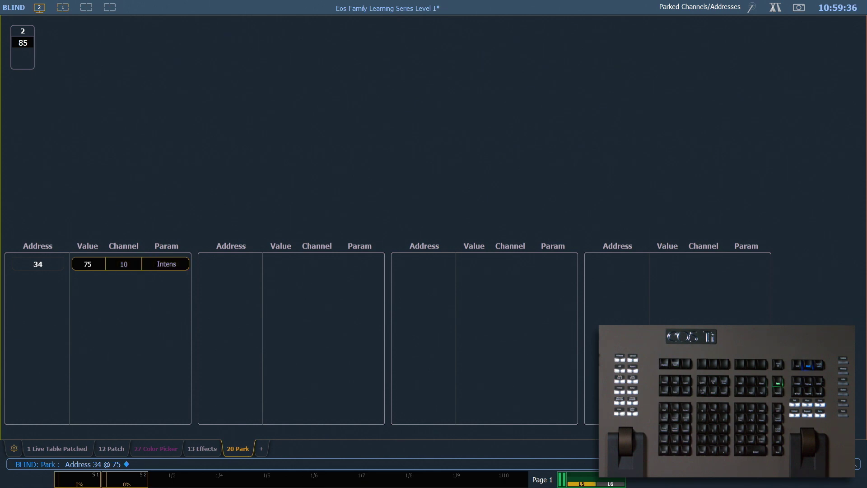
Unpark channel 2 in the blind Park display by giving it an empty level
key(2)
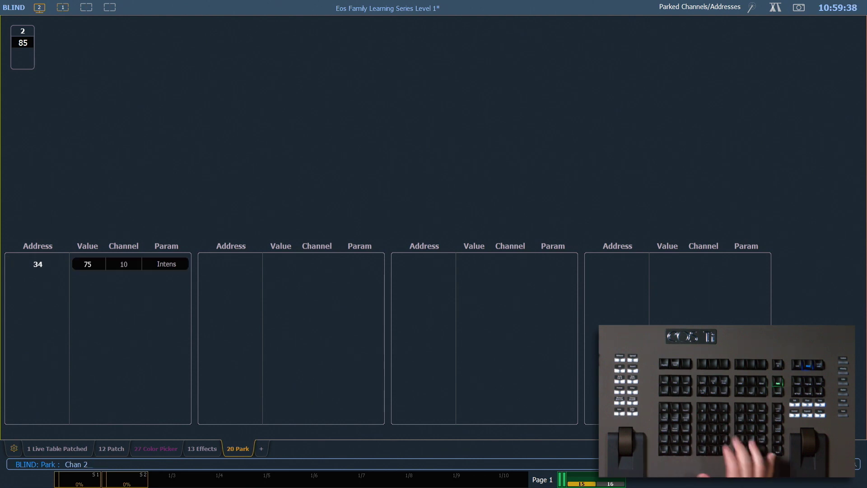
key(at)
key(Return)
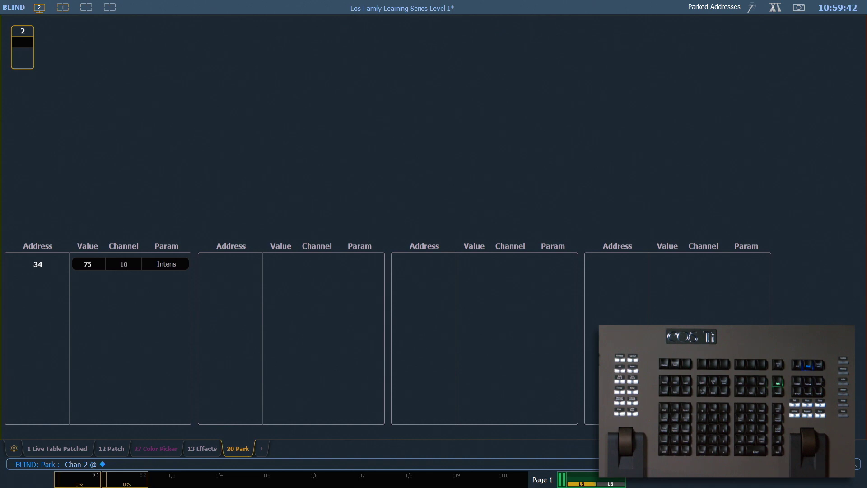
key(BackSpace)
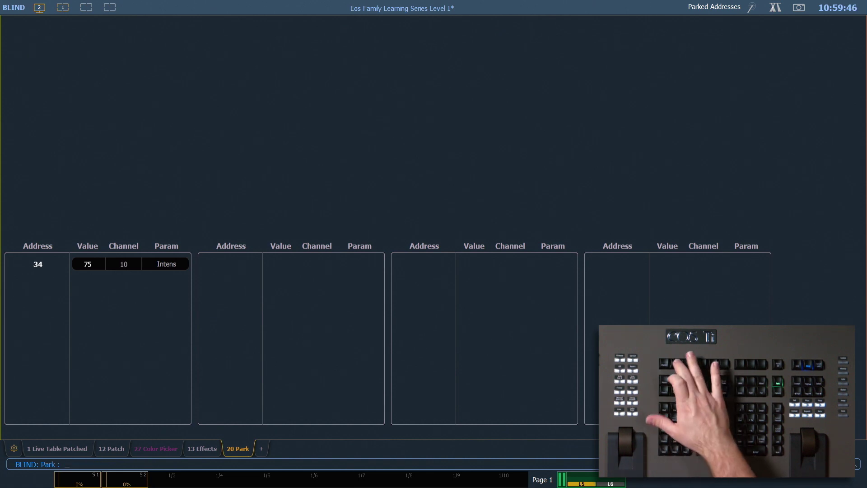
Unpark address 34 in the blind Park display by giving it an empty level
key(Address)
text(34)
key(at)
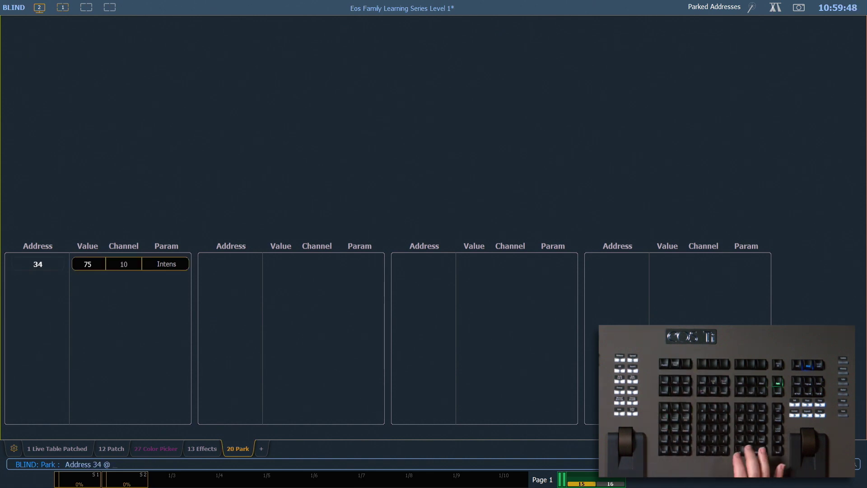